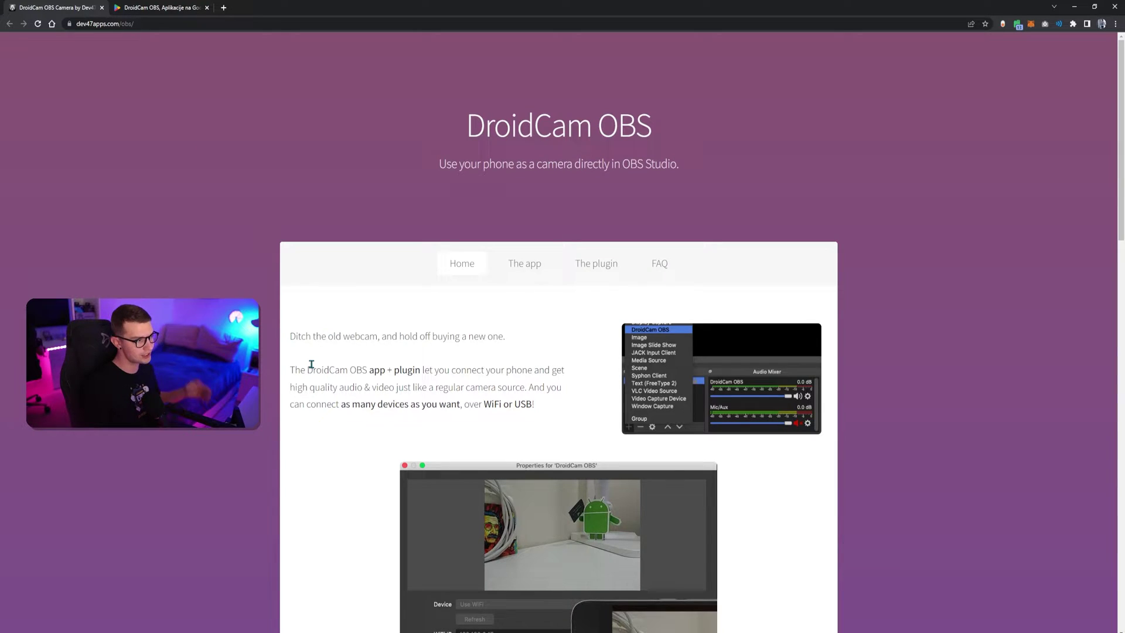
Download the Windows DroidCam OBS plugin installer from the OBS Studio v28 downloads section.
scroll(311, 364, "down", 1)
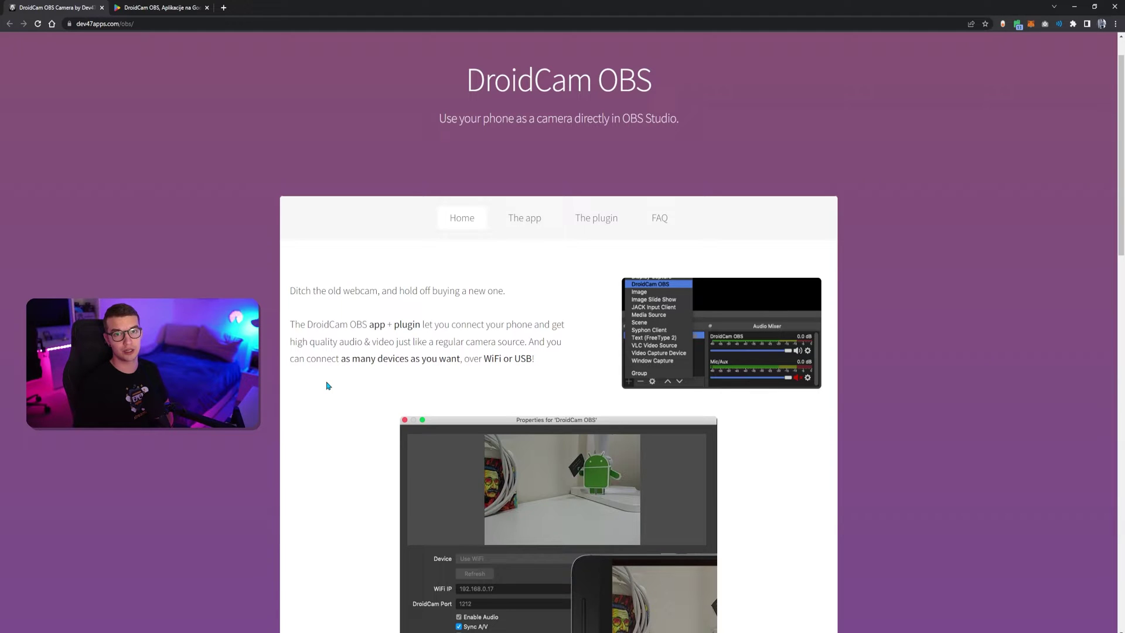
scroll(328, 387, "down", 2)
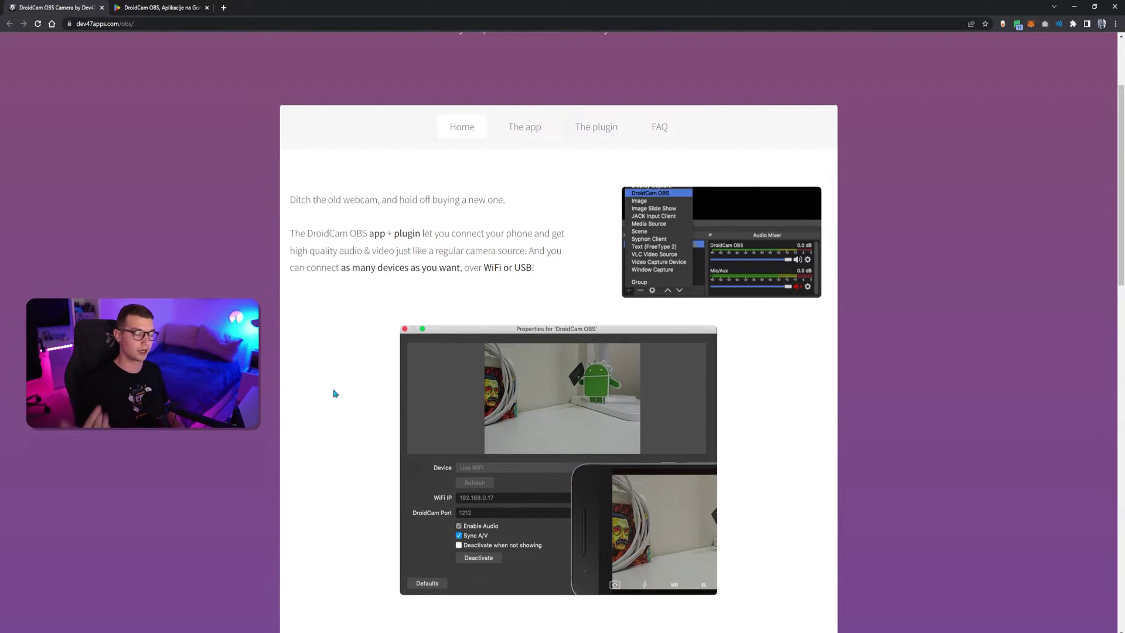
scroll(383, 394, "down", 3)
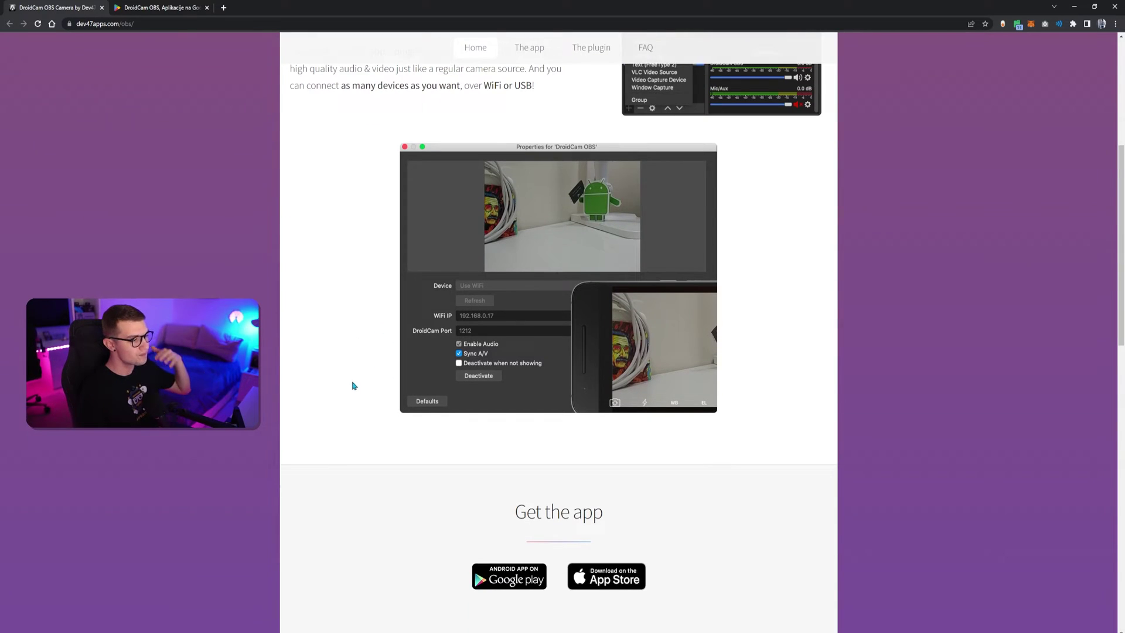
scroll(351, 368, "down", 7)
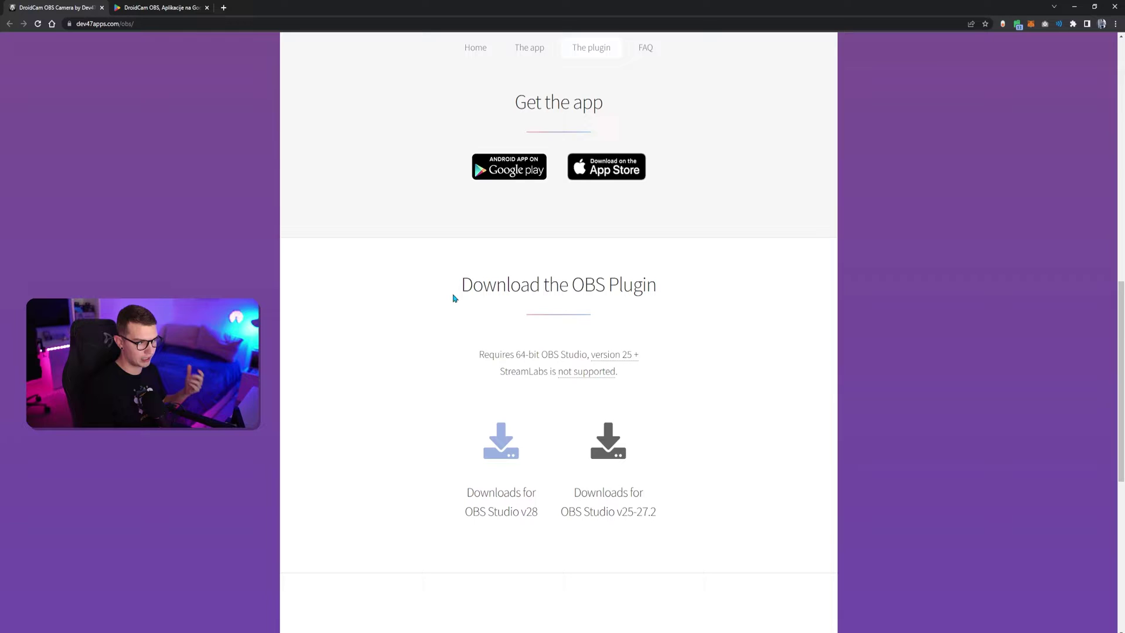
scroll(472, 394, "down", 1)
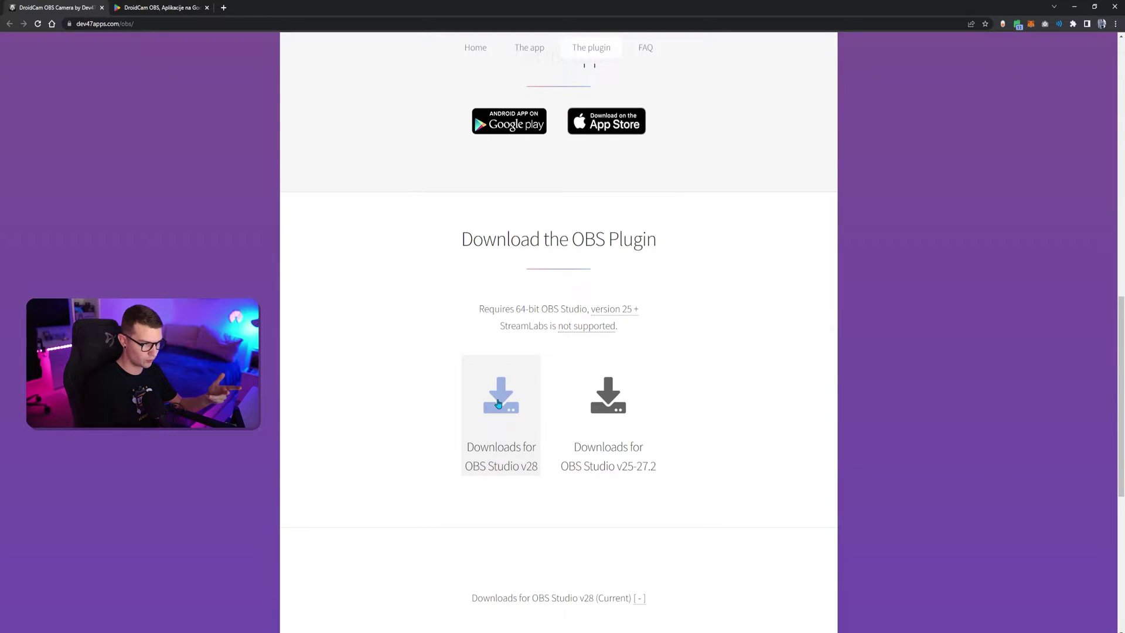
left_click(499, 403)
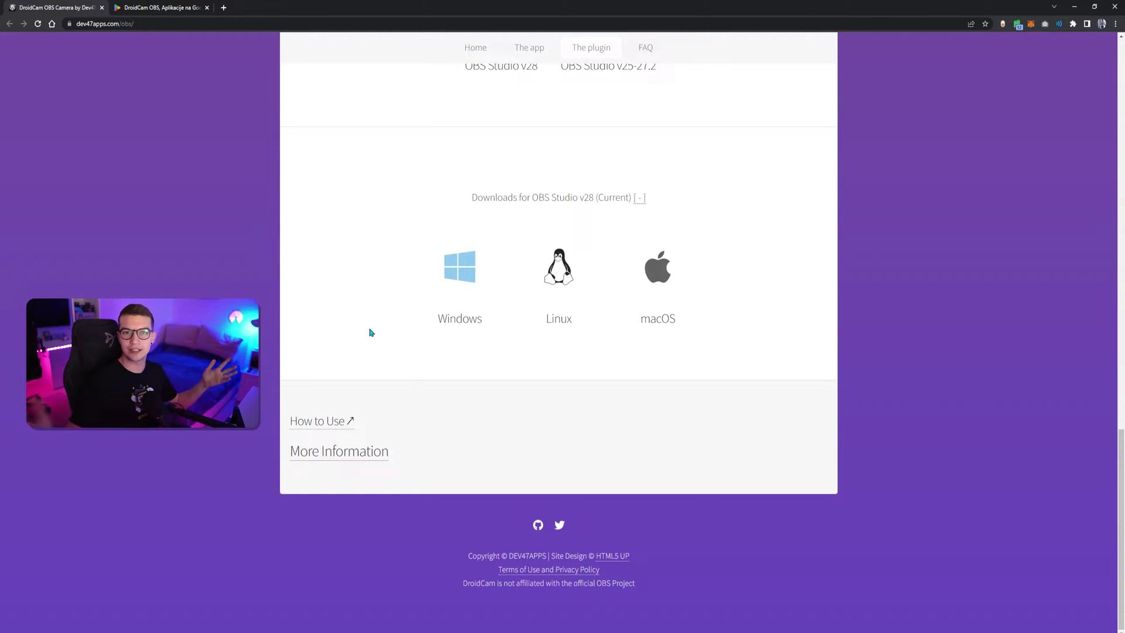
left_click(455, 321)
Switch to the browser tab with the DroidCam OBS app's Google Play listing.
scroll(387, 398, "up", 10)
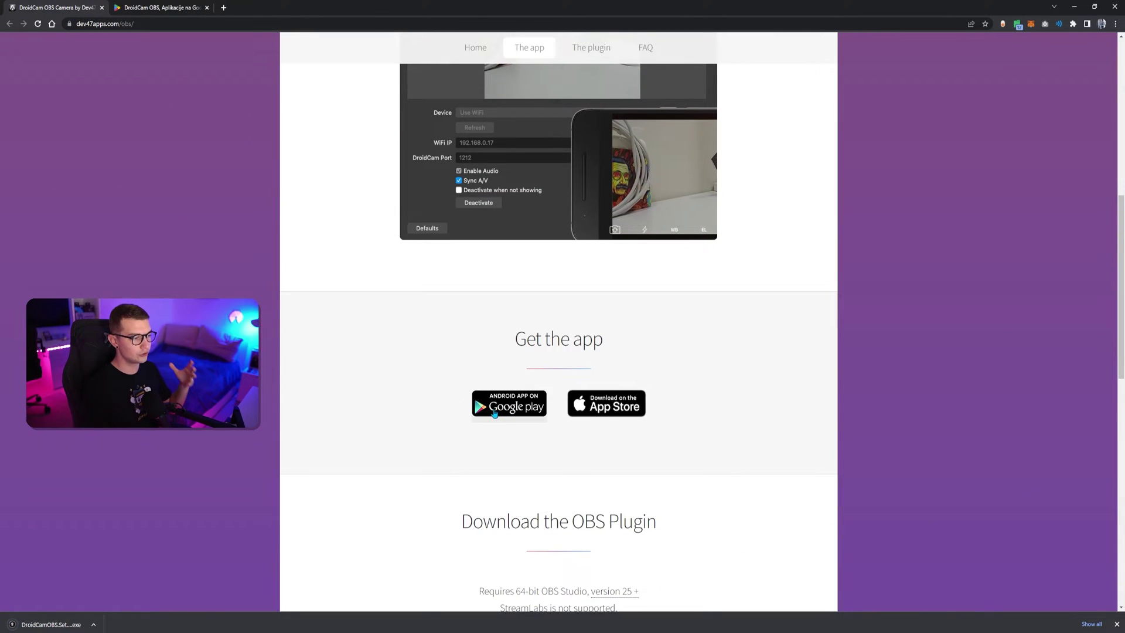
left_click_drag(513, 338, 593, 343)
left_click(593, 342)
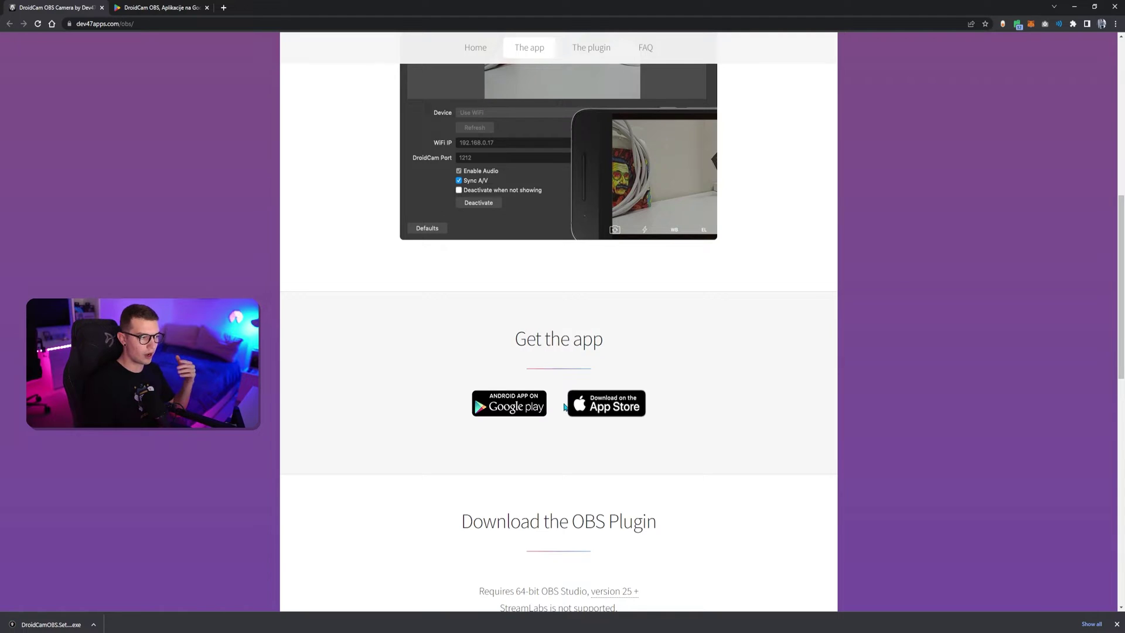
scroll(547, 407, "up", 1)
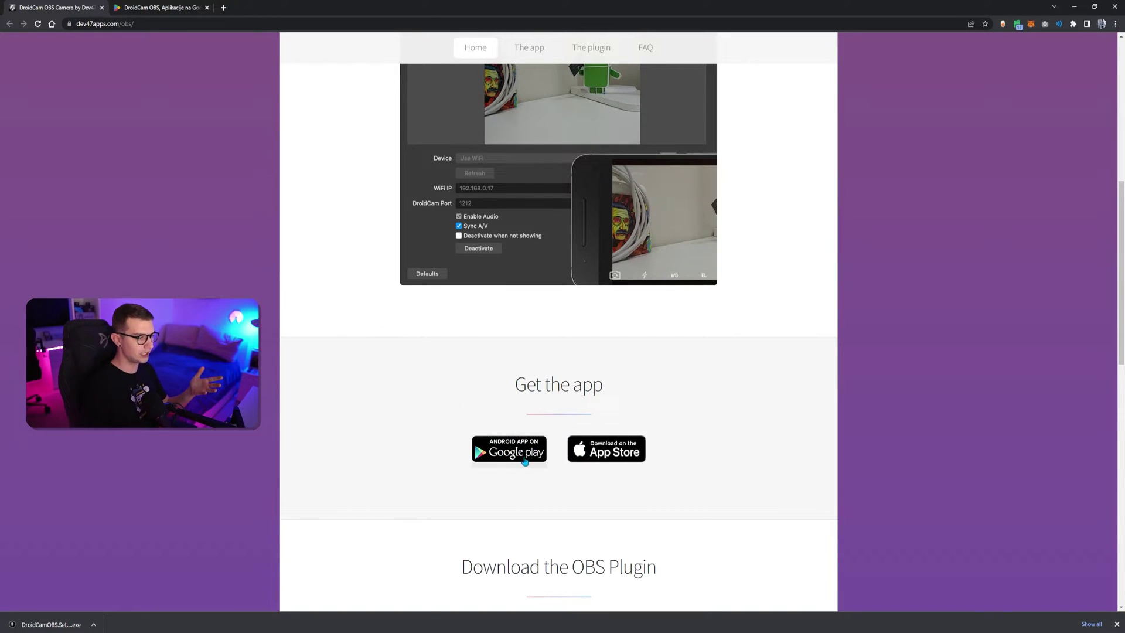
left_click(139, 5)
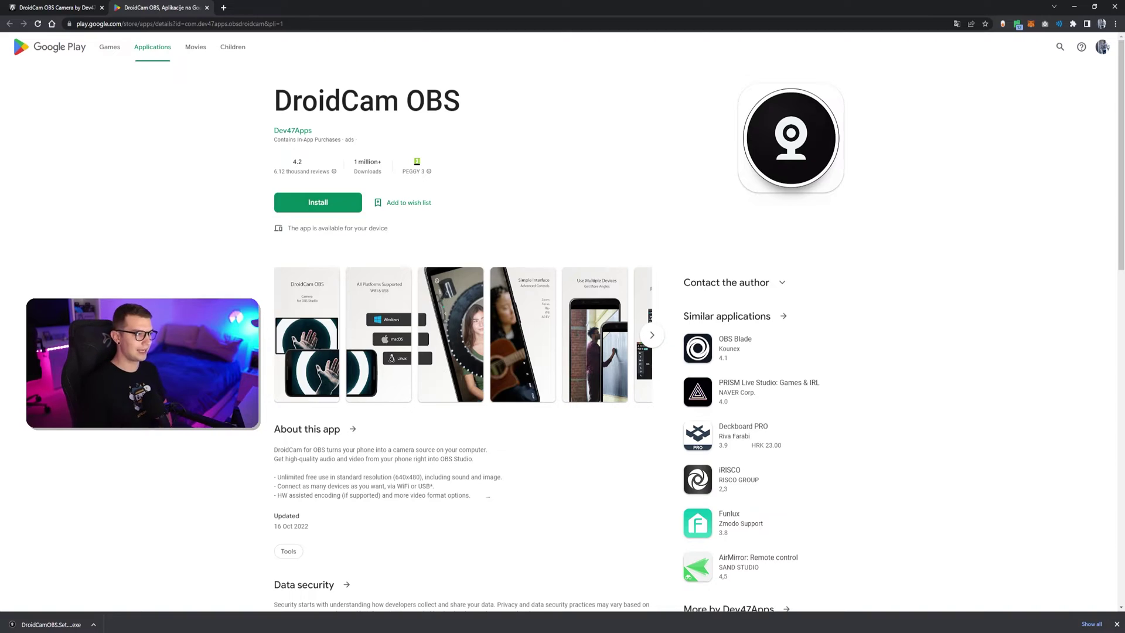
Leave the Google Play listing and return to the dev47apps DroidCam OBS website tab.
left_click_drag(350, 167, 388, 164)
left_click(379, 179)
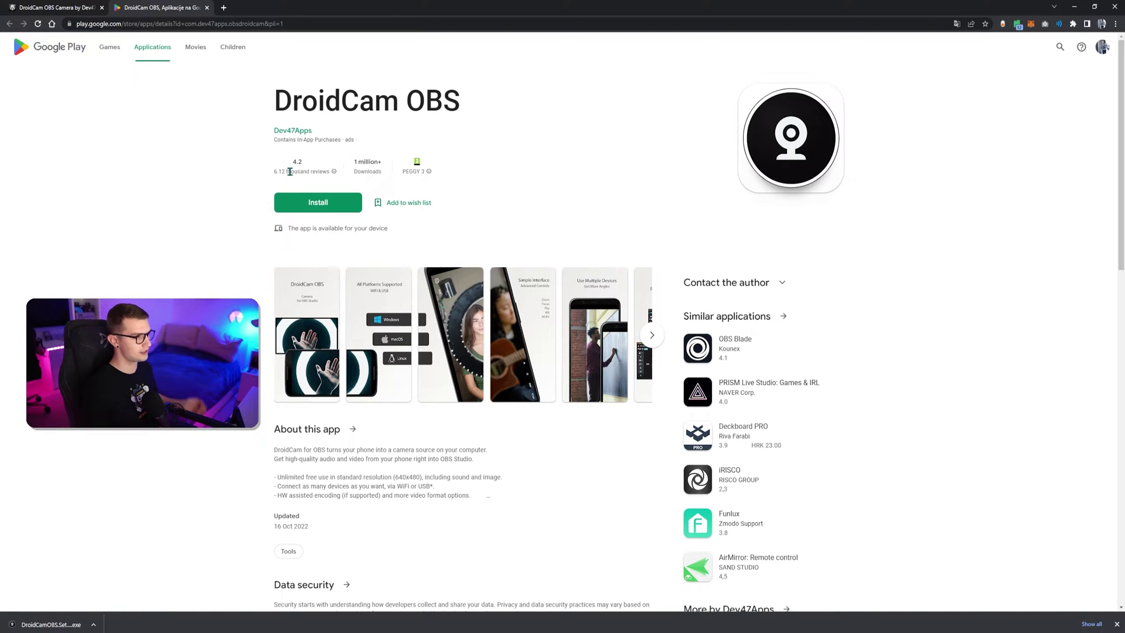
left_click(61, 7)
scroll(345, 302, "up", 1)
scroll(344, 302, "up", 4)
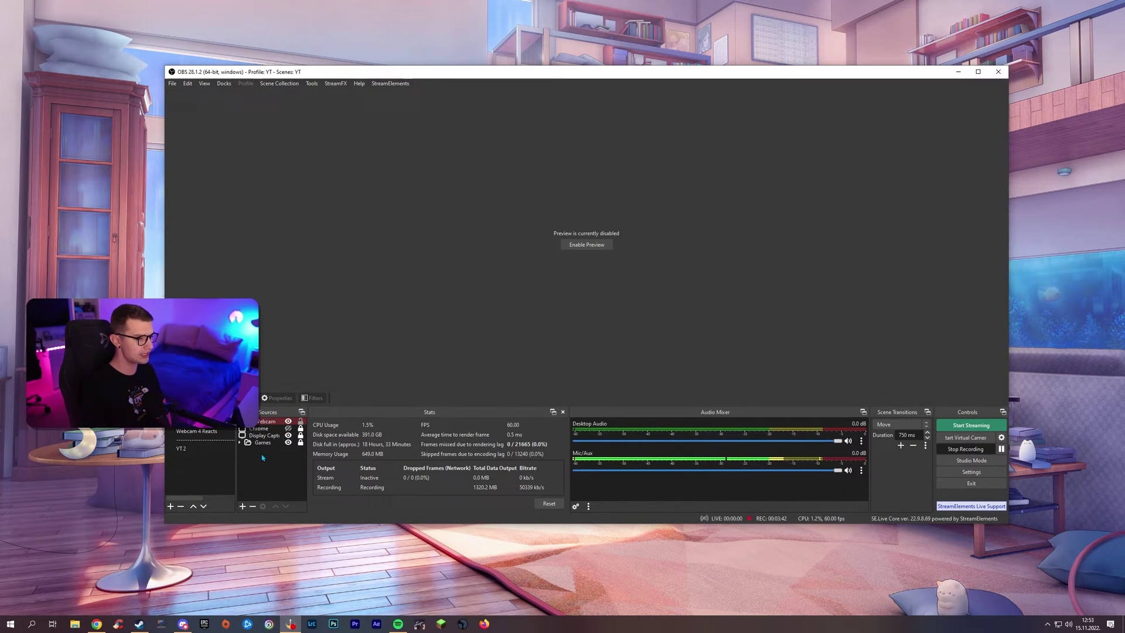
Add a new DroidCam OBS source to the YT scene.
left_click(242, 506)
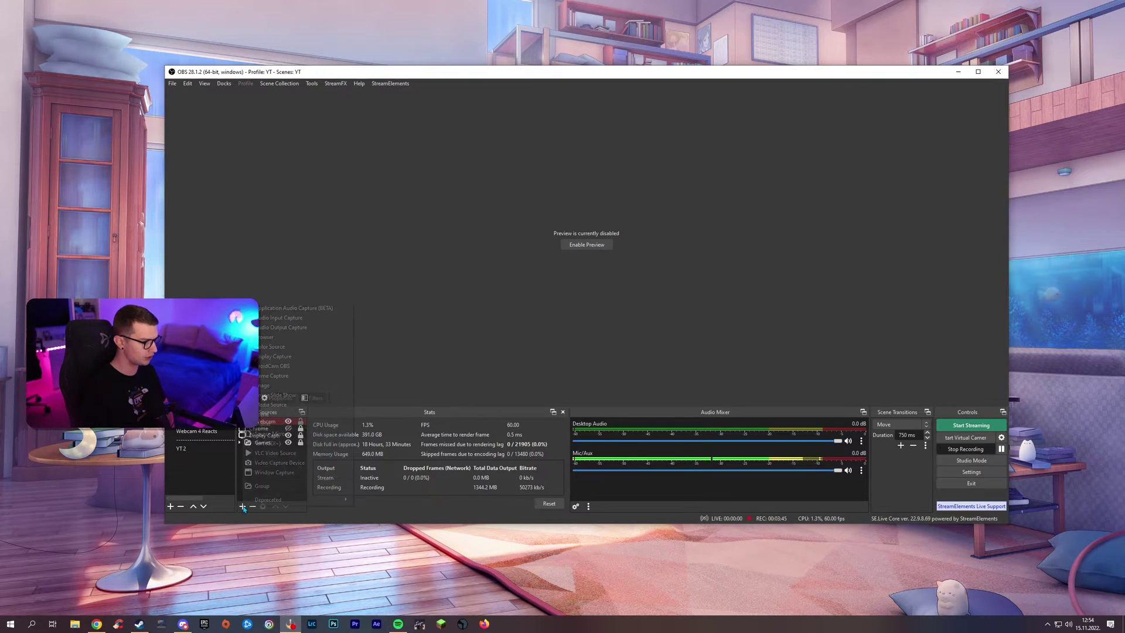
left_click(277, 368)
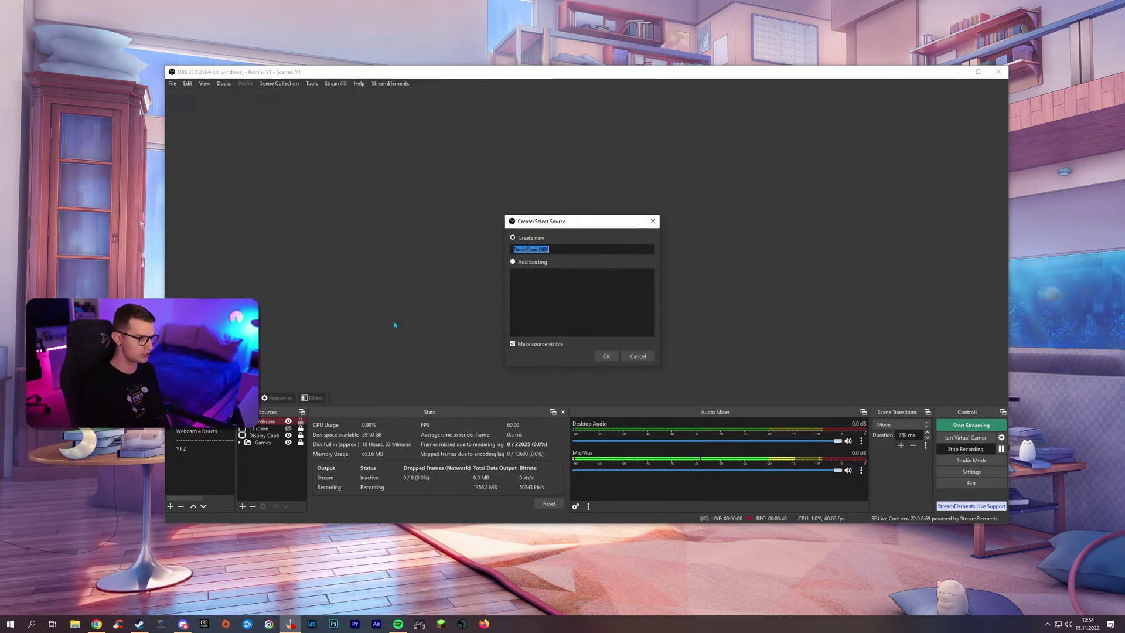
left_click(606, 356)
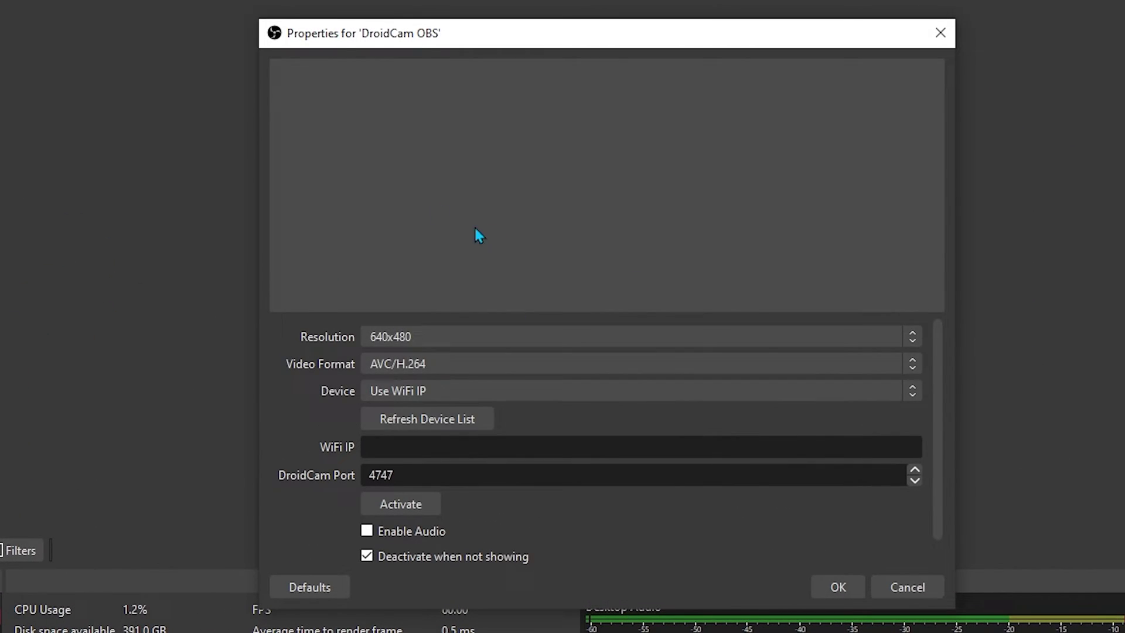
Set the source resolution to 1920x1080, keep AVC/H.264 video format, and confirm.
left_click(426, 336)
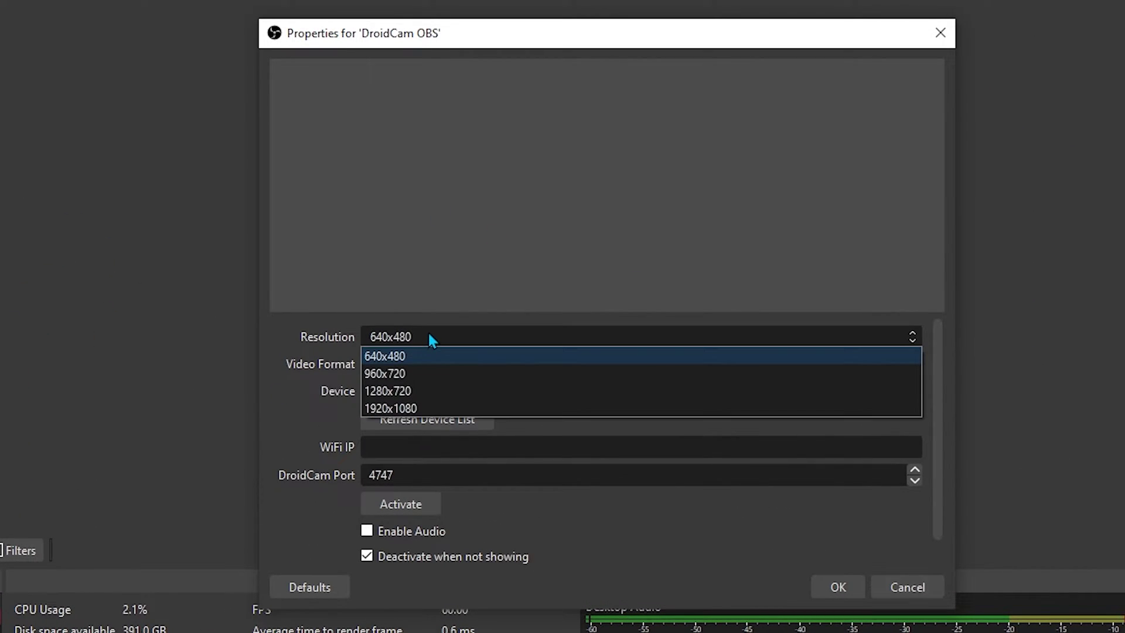
left_click(381, 410)
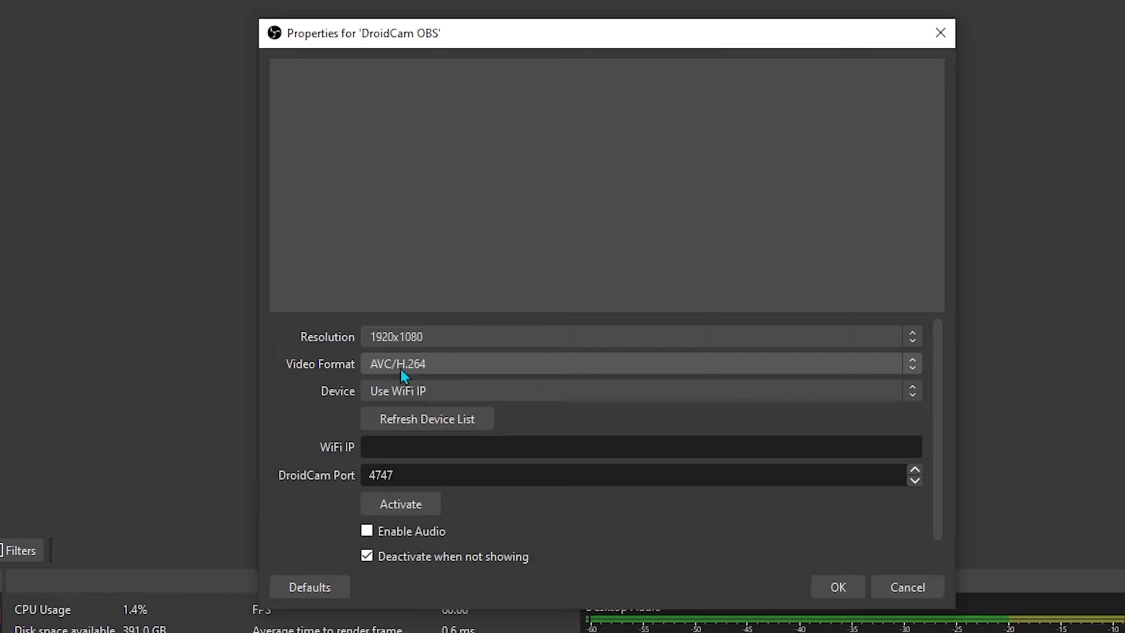
left_click(432, 366)
left_click(433, 381)
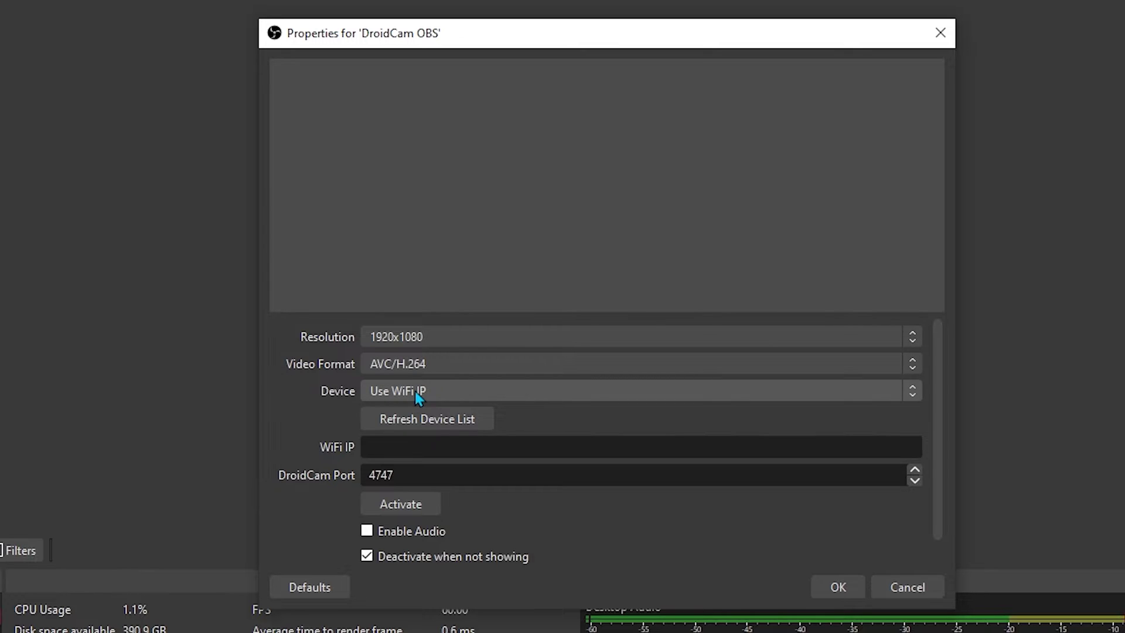
scroll(381, 454, "down", 1)
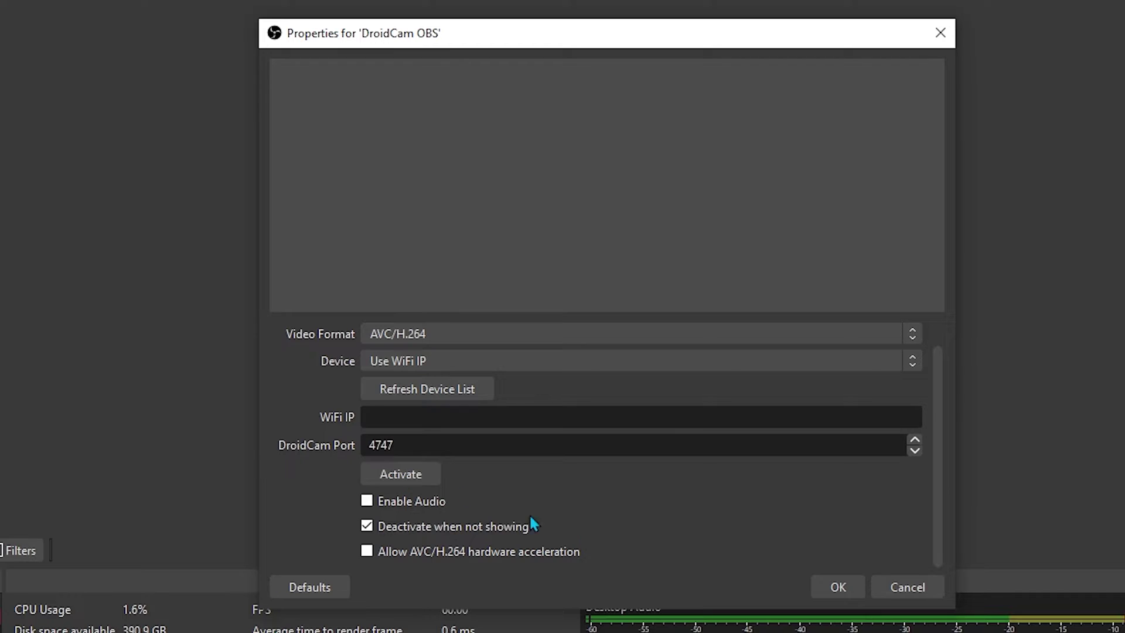
left_click(838, 589)
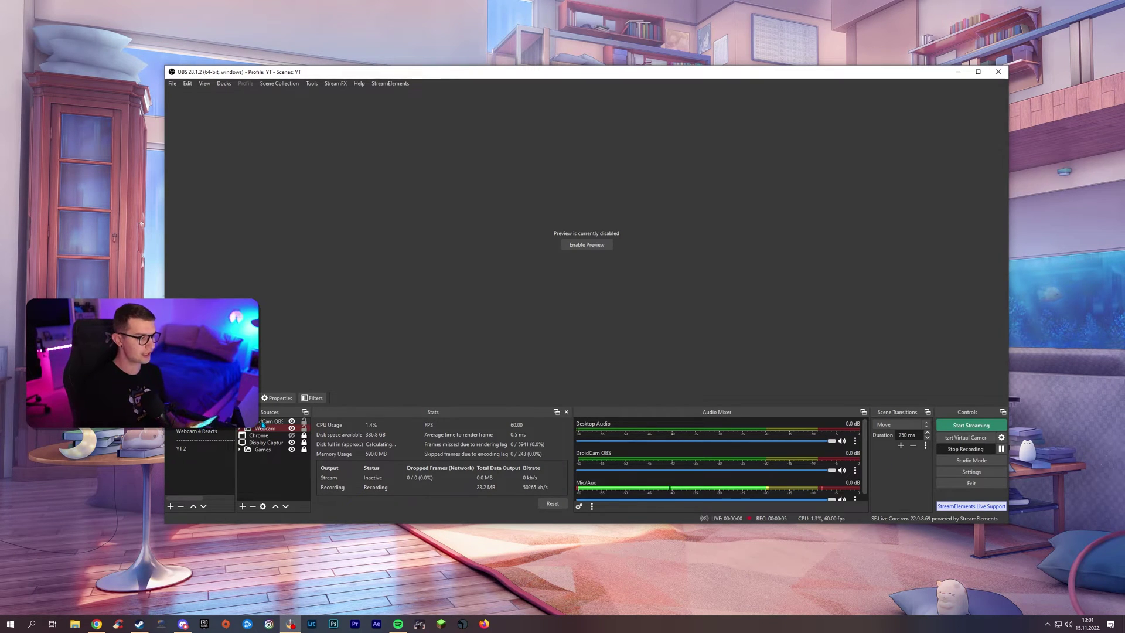
Reopen the DroidCam OBS properties, keep Use WiFi IP, and enter 192.168.100.40.
double_click(264, 422)
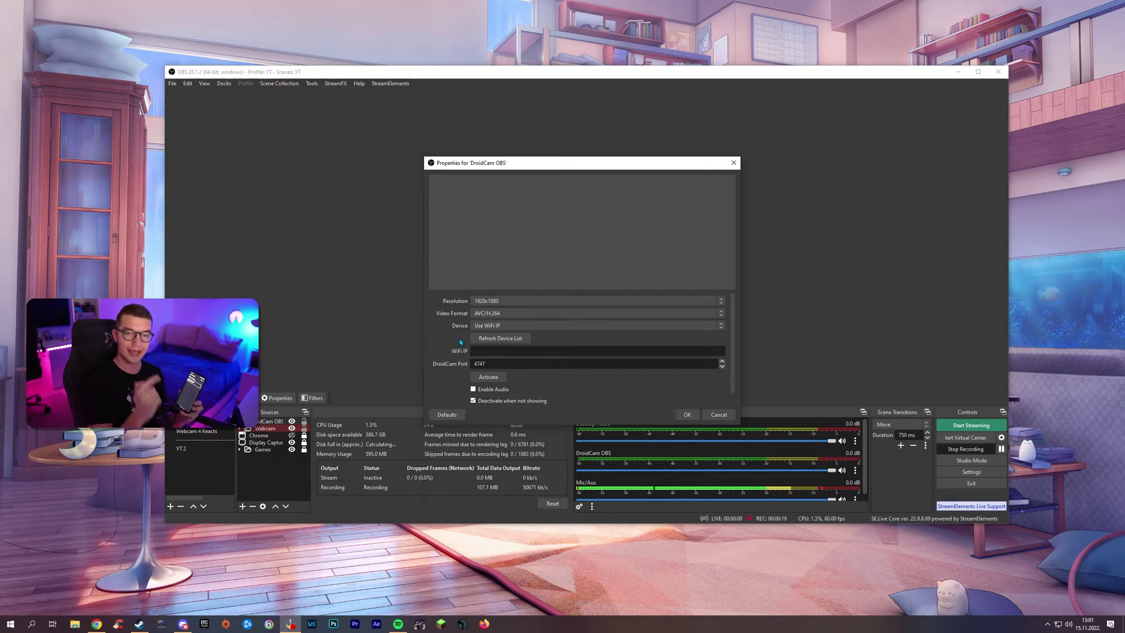
left_click(502, 325)
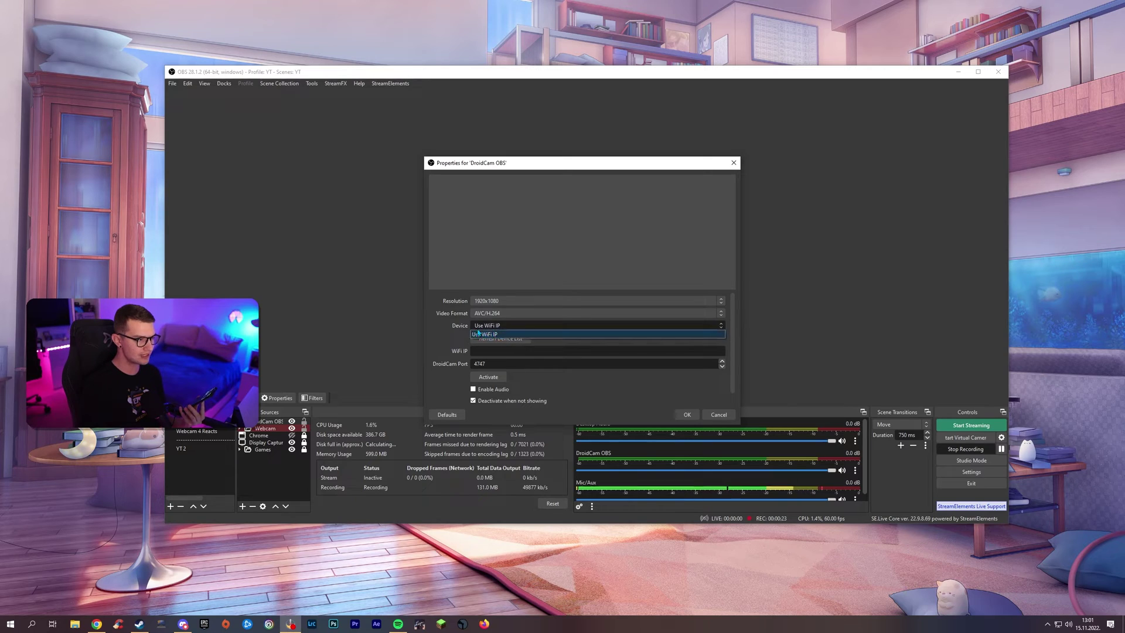
left_click(480, 329)
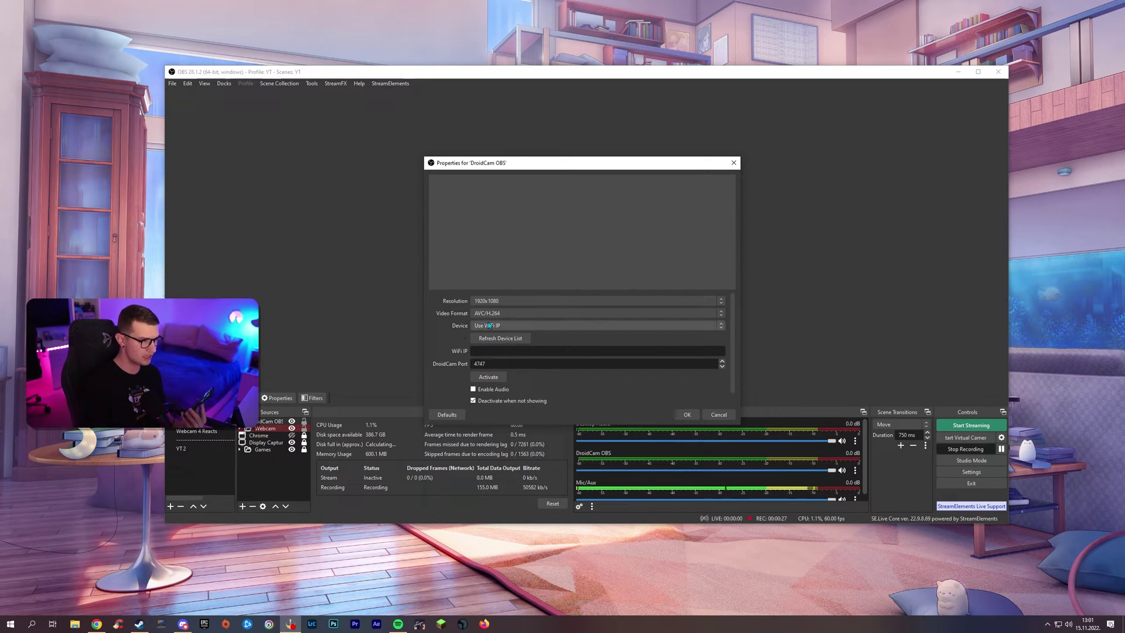
left_click(472, 351)
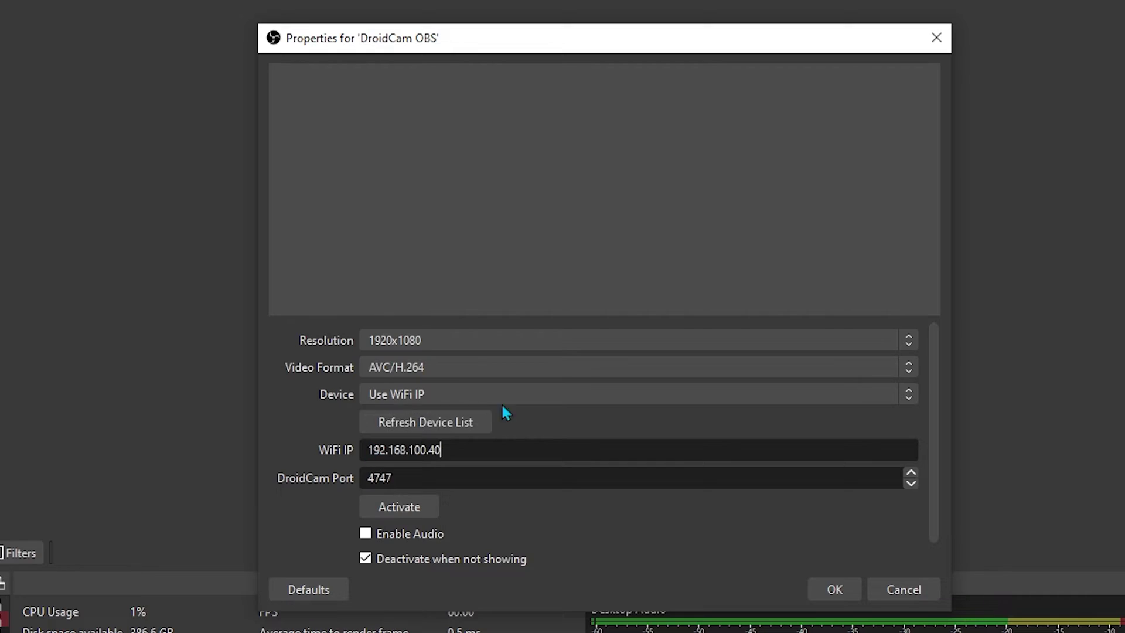
Activate the DroidCam OBS source to start the live phone camera feed.
left_click(412, 506)
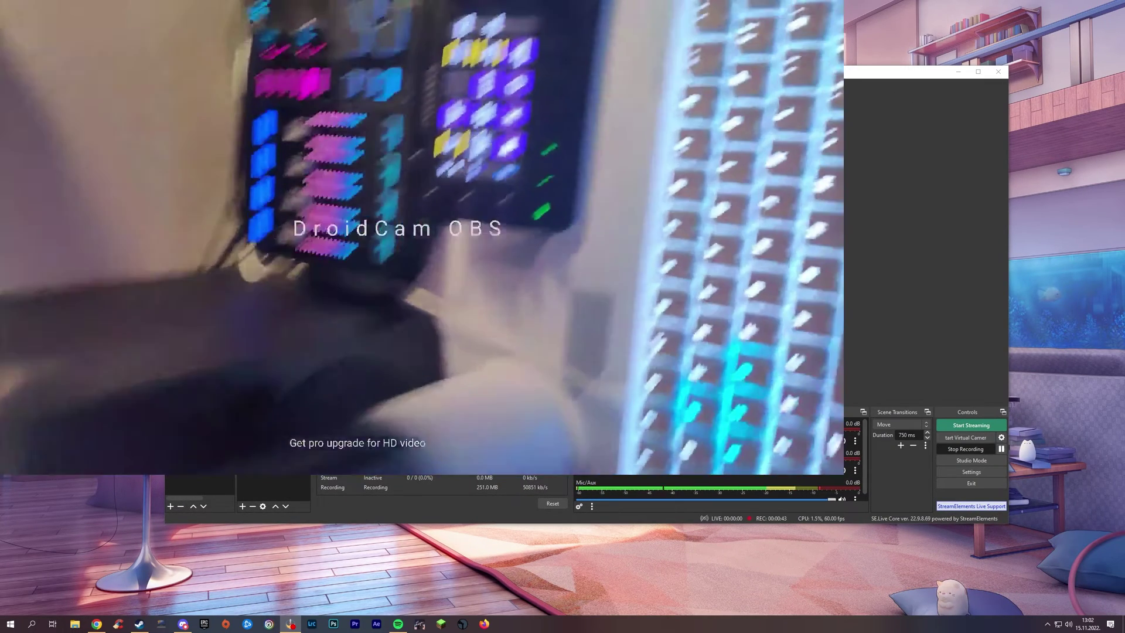